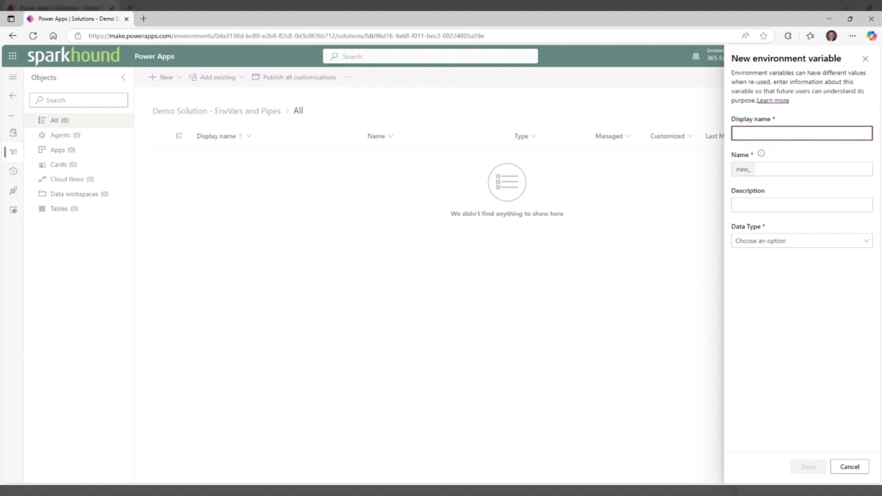
Name the new environment variable Demo-Spot-Site and set its data type to Data source with the SharePoint connector
text(Demo-Spot)
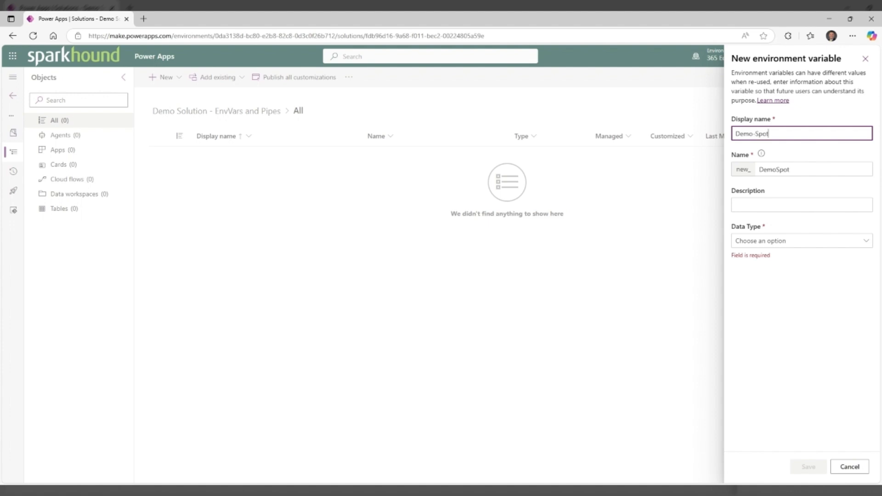
text(-Site)
click(767, 205)
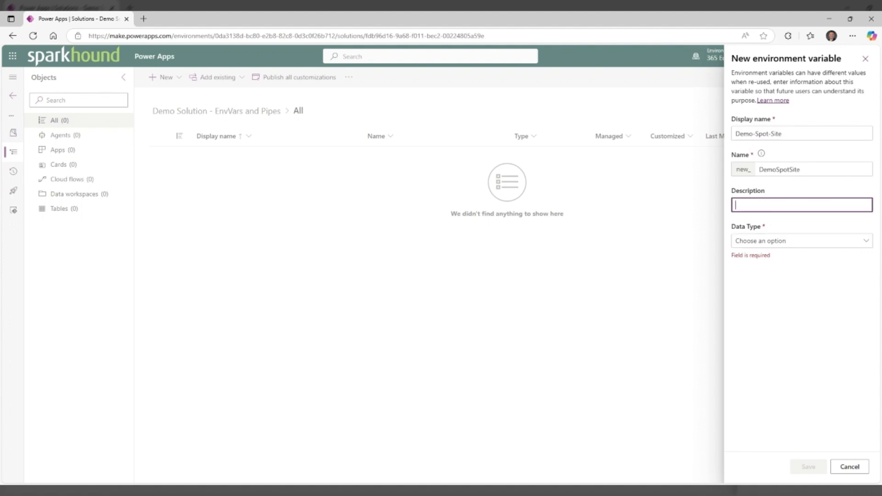
click(775, 243)
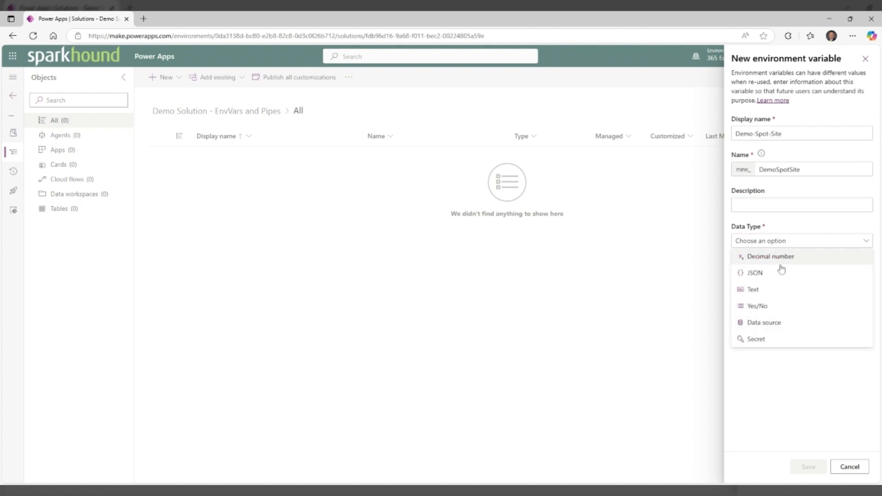
click(777, 326)
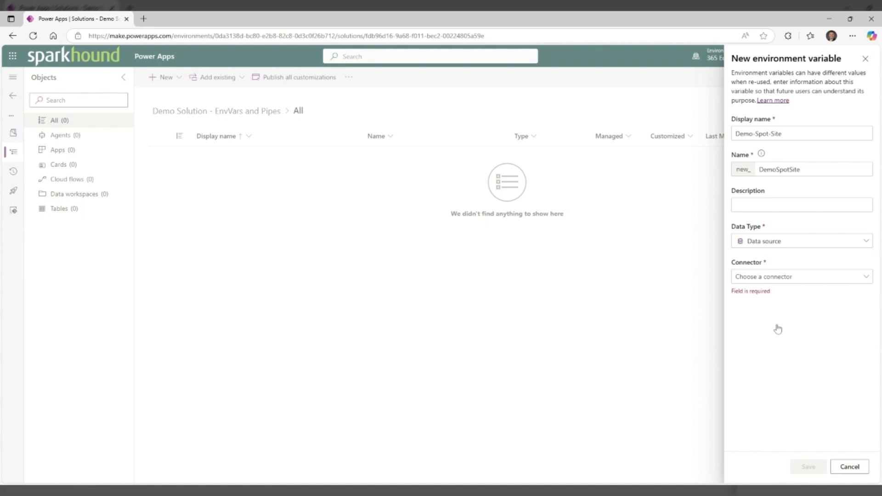
click(745, 280)
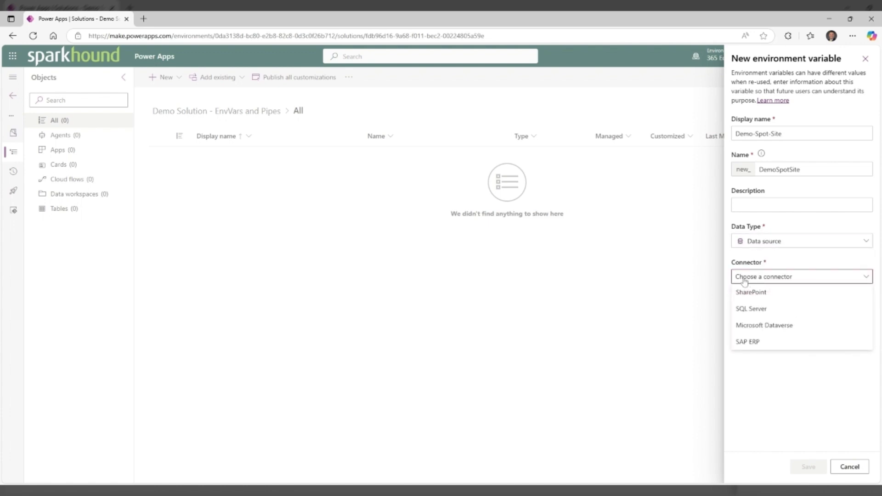
click(771, 295)
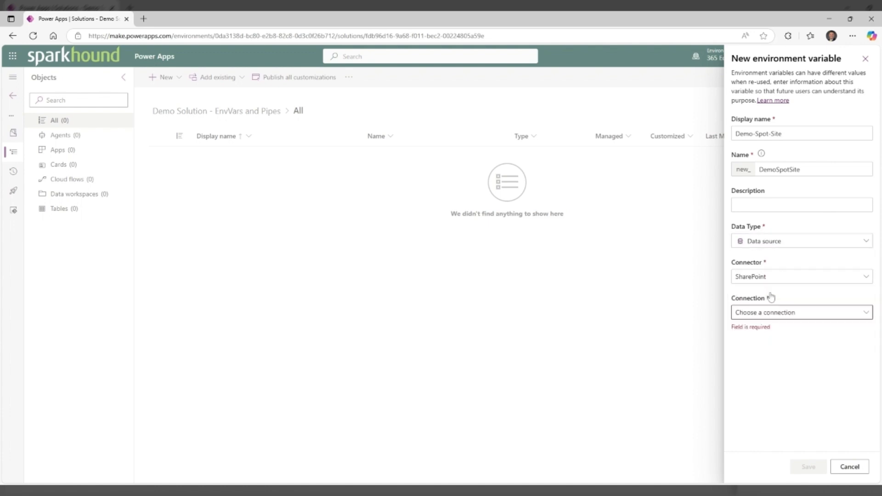
Create a new SharePoint connection that connects directly (cloud-services) and return to the environment variable form to use it
click(796, 316)
click(775, 332)
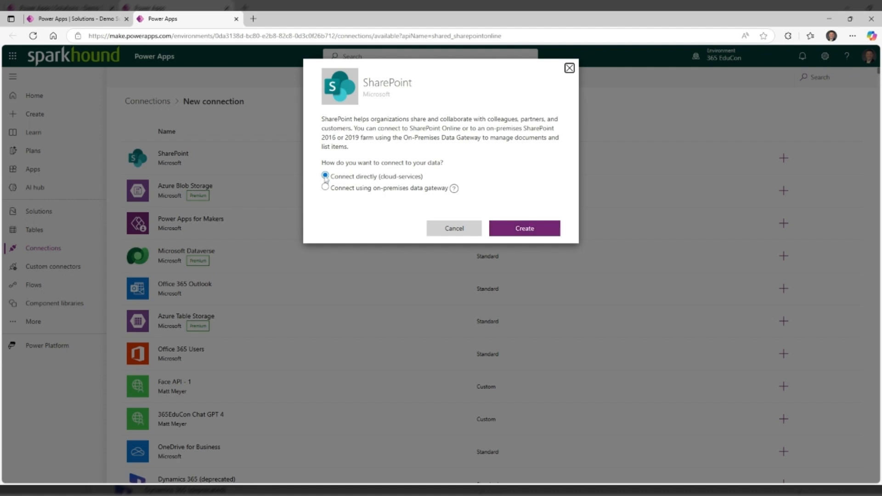
click(528, 230)
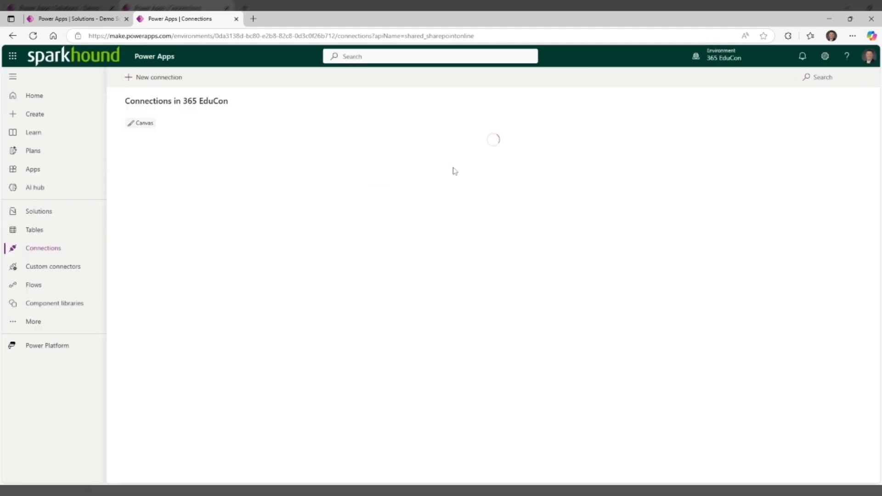
click(94, 19)
click(459, 295)
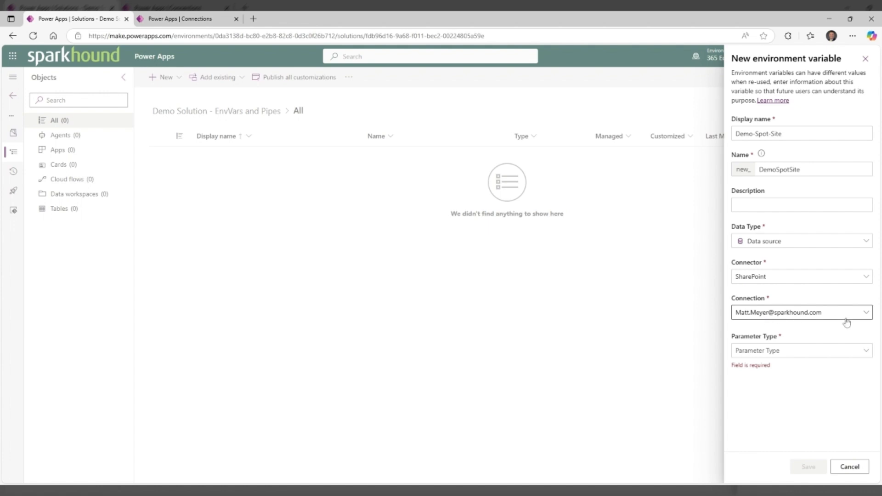
Set the variable's parameter type to Site and add the SPOT site as the current site value
click(768, 351)
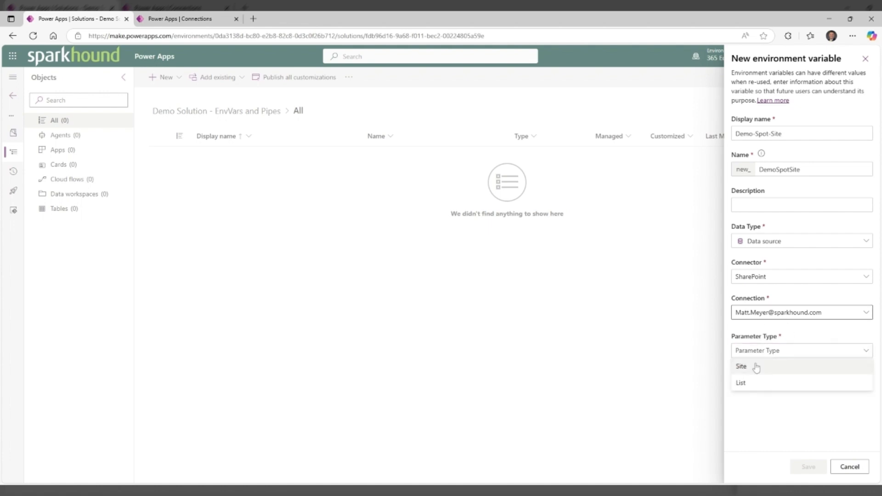
click(744, 368)
click(772, 412)
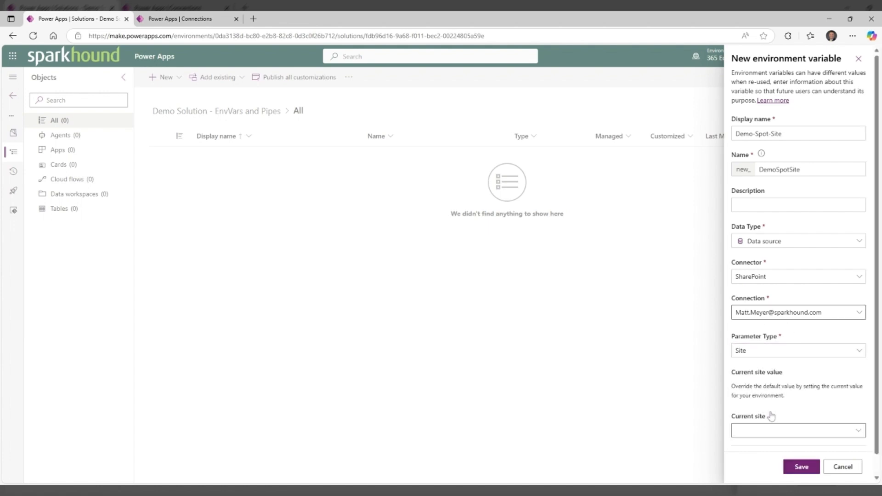
click(858, 410)
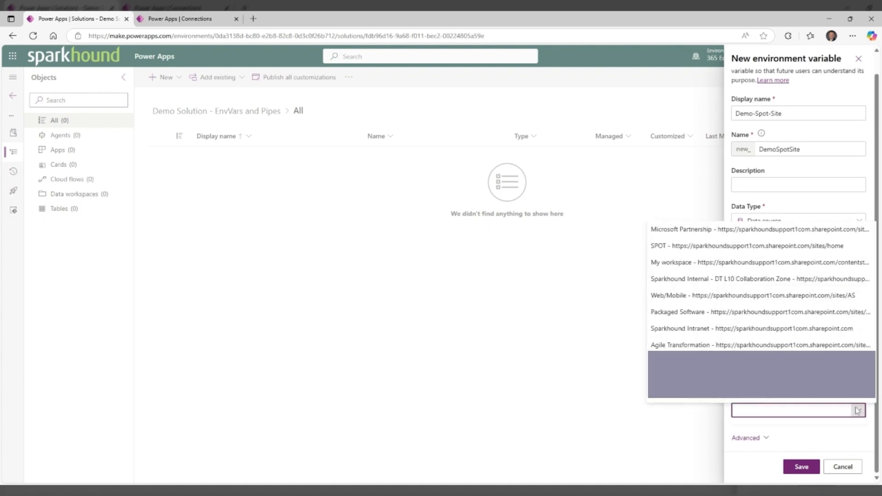
click(754, 246)
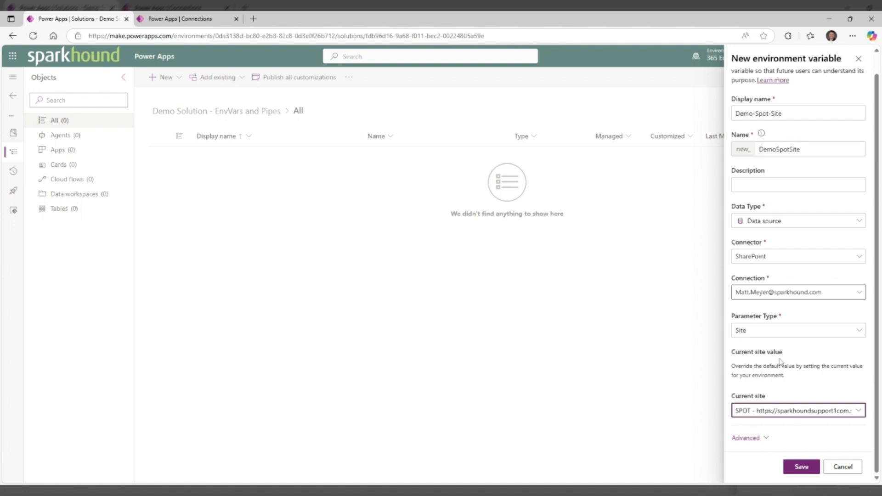
Set Export value to Yes in the advanced settings, leave the default value empty and save the Demo-Spot-Site variable
click(762, 437)
scroll(786, 423, down, 2)
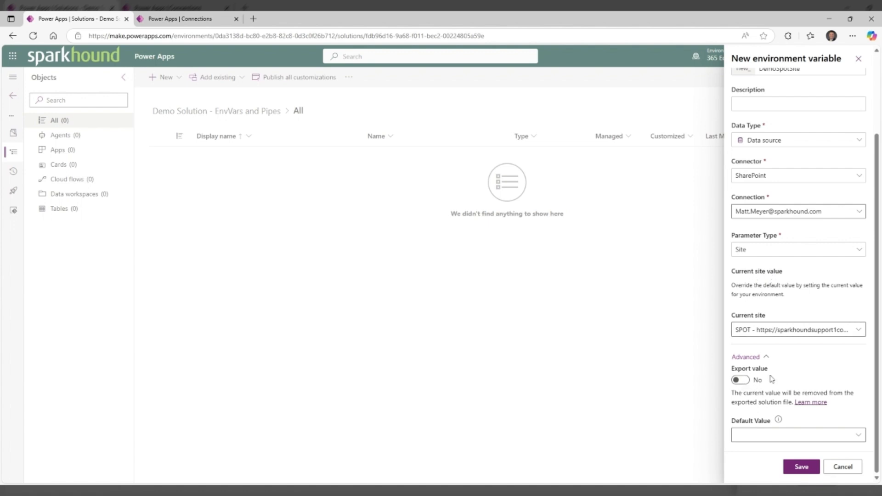
click(742, 380)
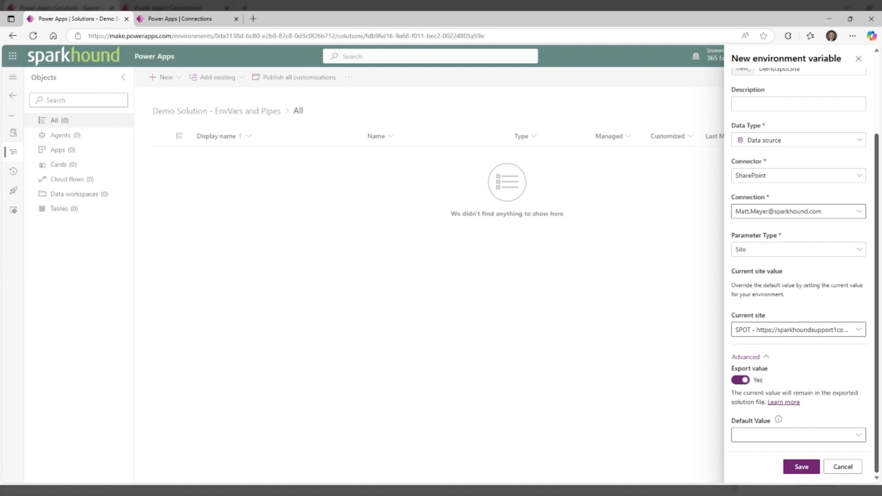
click(739, 381)
click(739, 380)
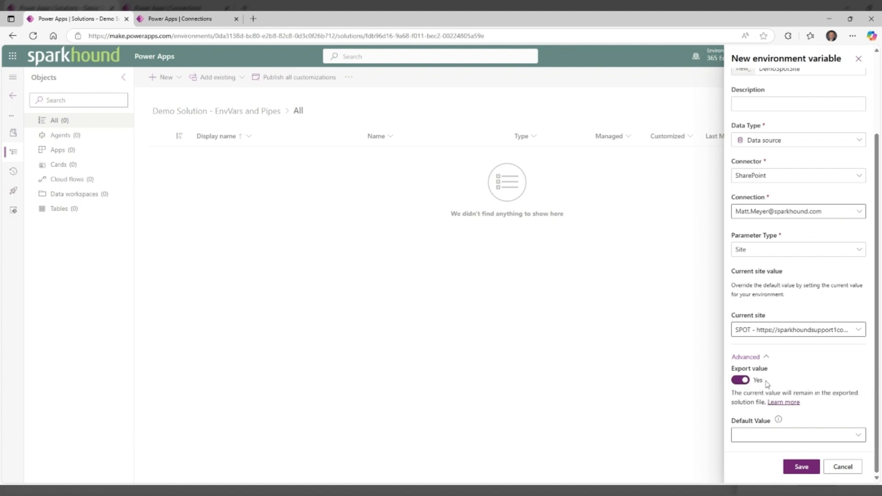
click(744, 380)
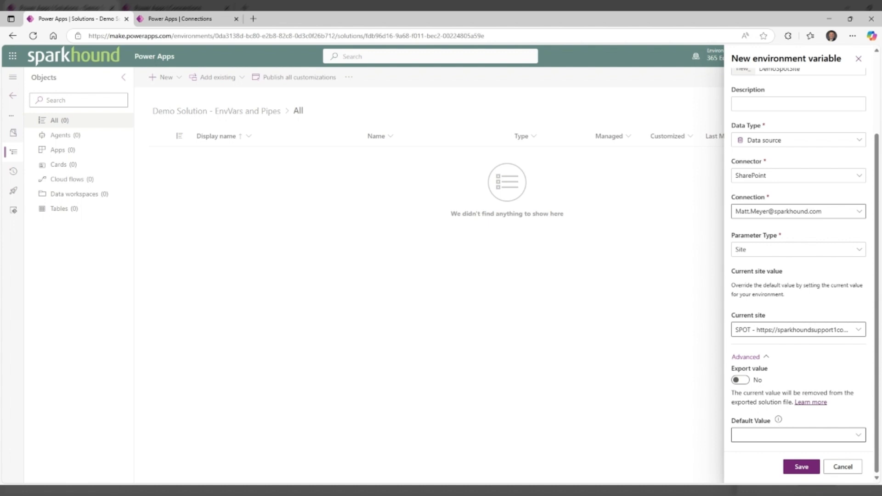
click(747, 381)
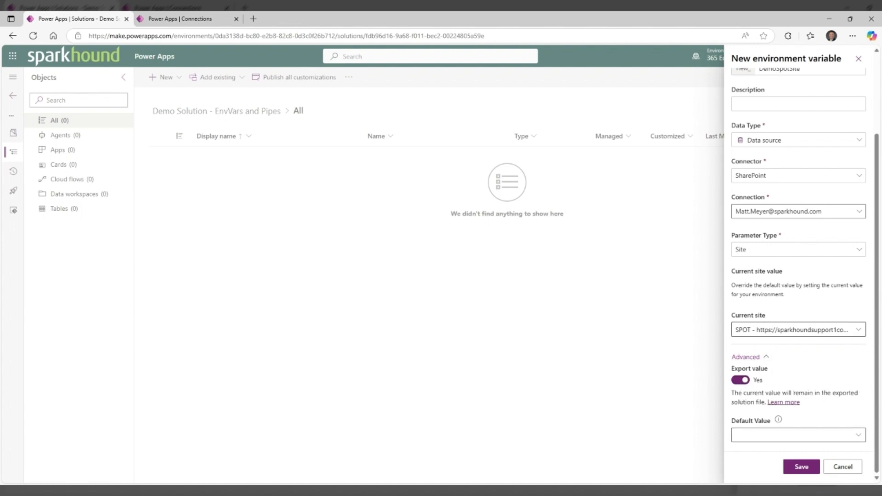
click(860, 437)
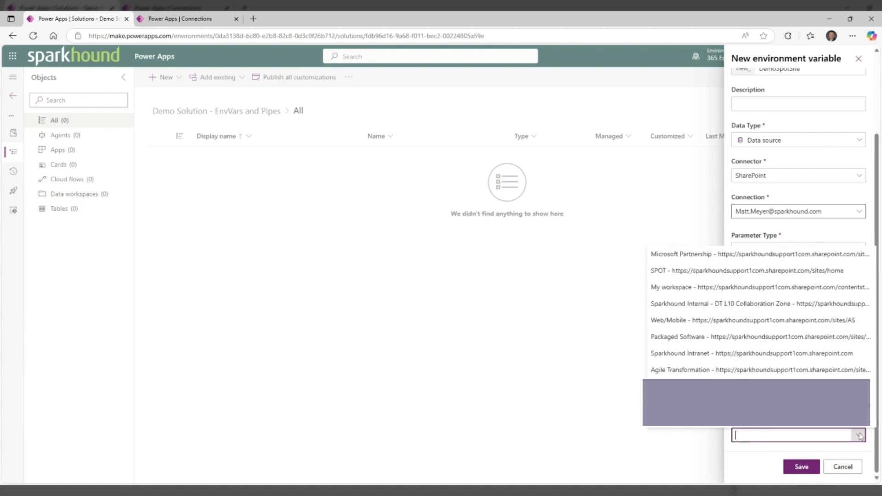
click(762, 466)
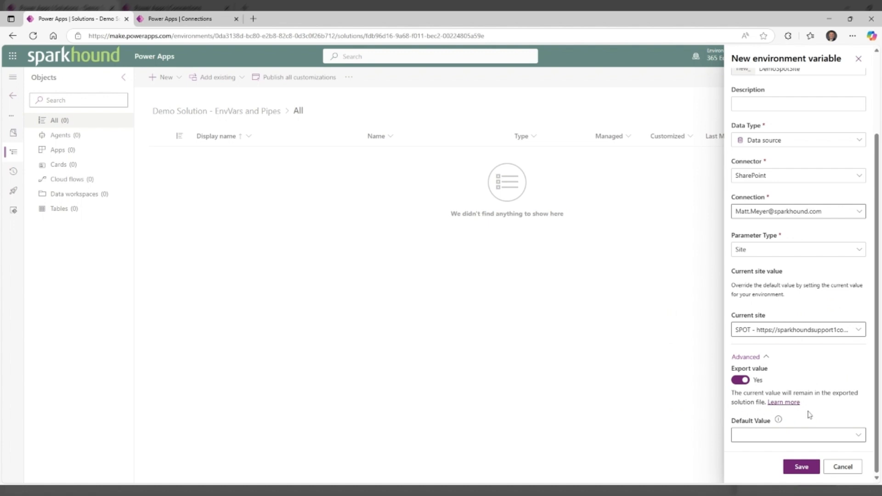
click(802, 468)
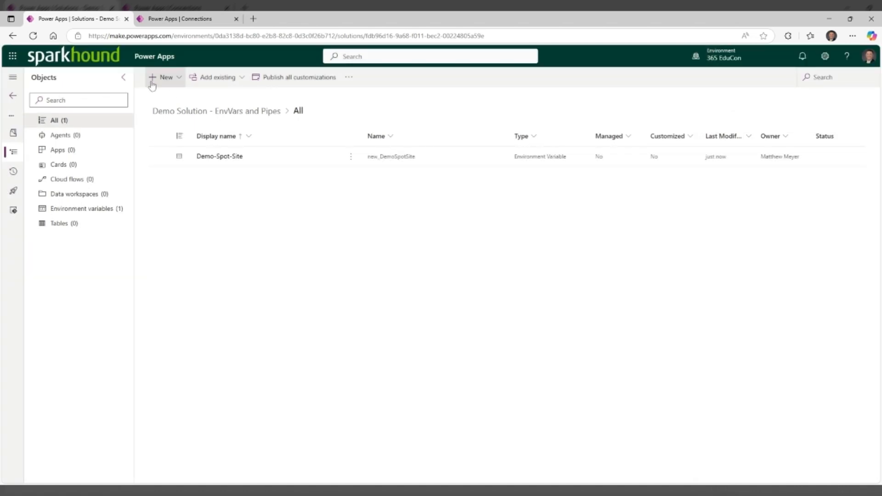
Start another new environment variable in the solution with the display name Demo-Spot-Questions
click(178, 78)
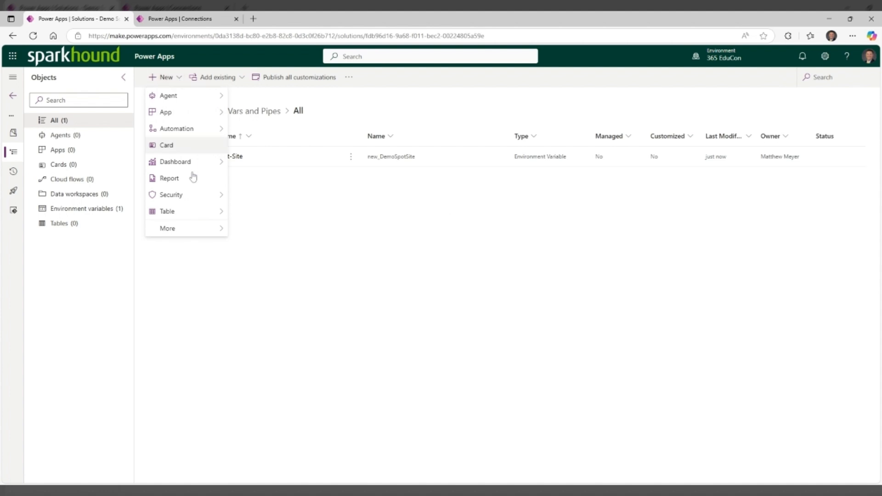
mouse_move(186, 238)
click(271, 297)
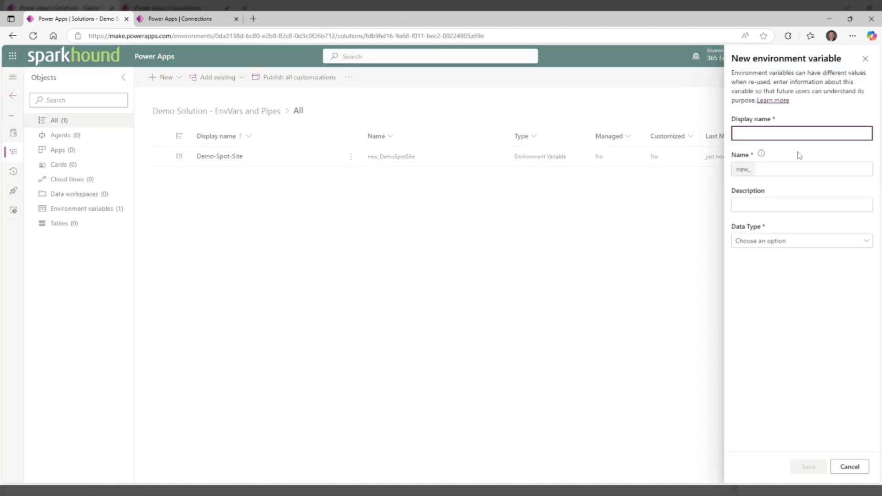
text(Demo-Spot-Q)
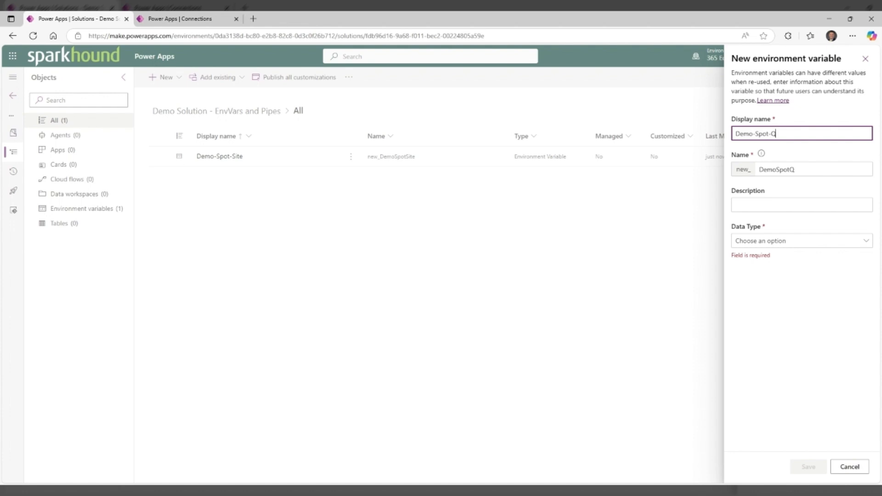
text(uestions)
Set the Demo-Spot-Questions variable's data type to Data source with the SharePoint connector
click(784, 241)
click(781, 324)
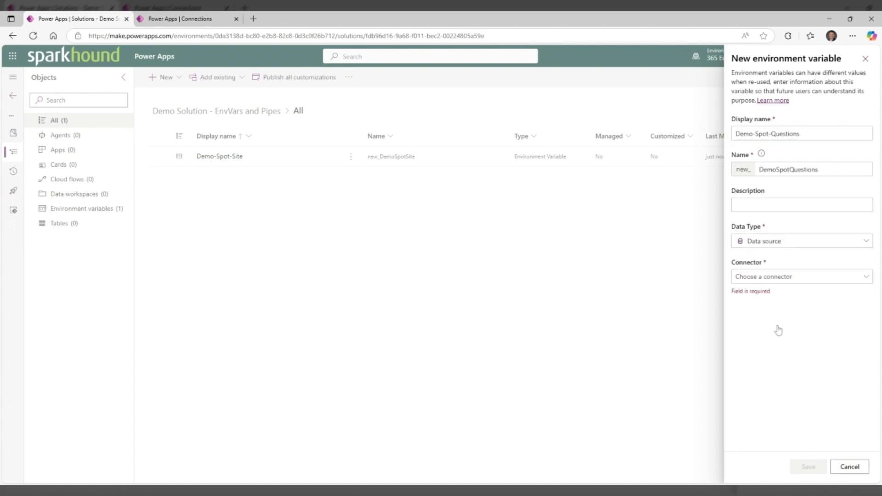
click(781, 281)
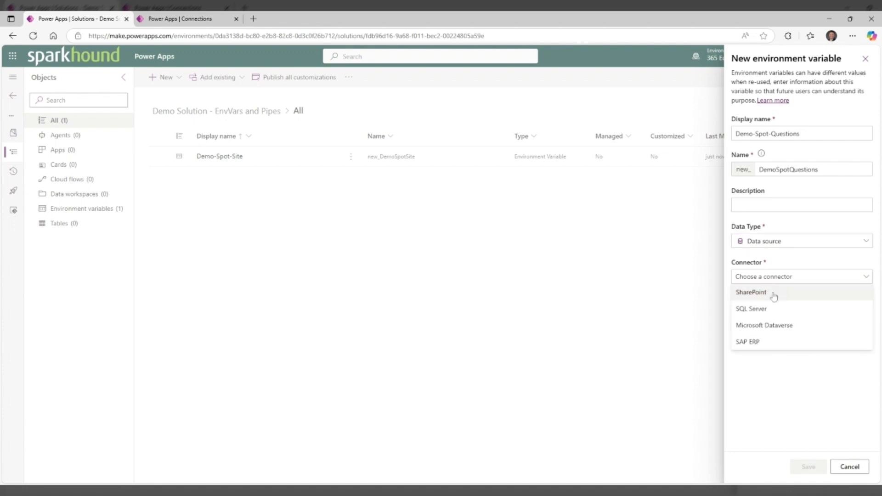
click(772, 293)
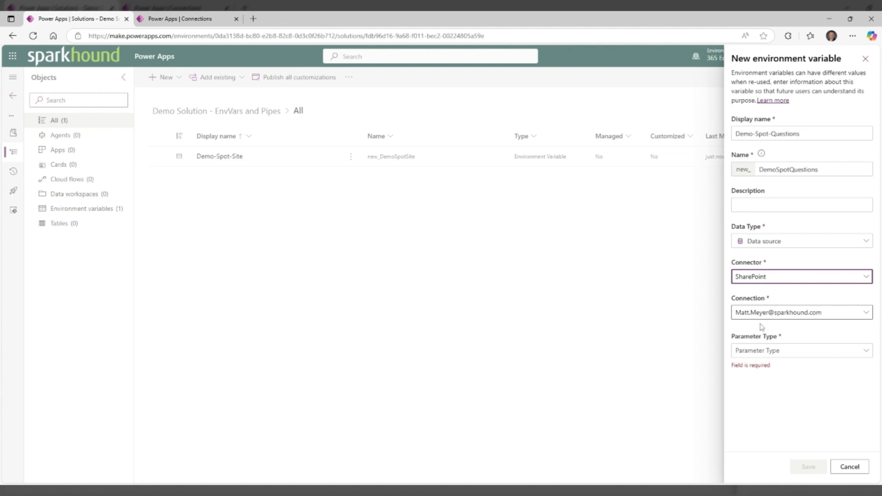
Set the variable's parameter type to List and choose the Demo-Spot-Site variable as its site
click(763, 351)
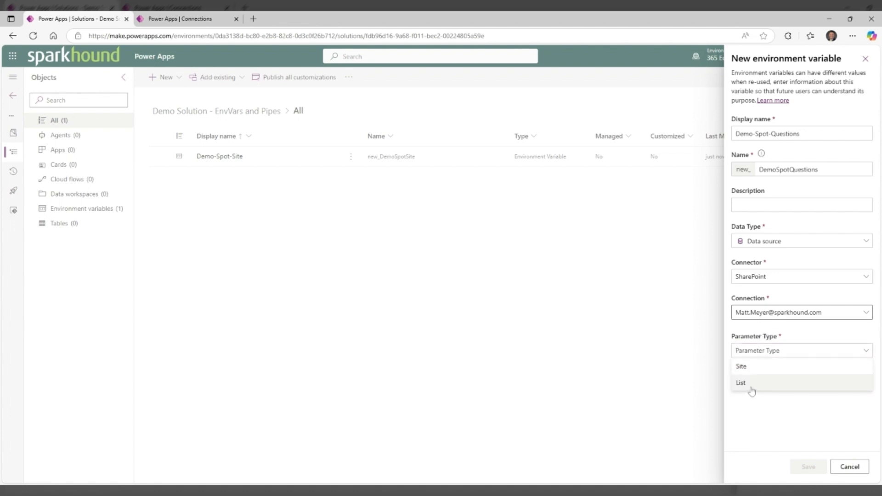
click(751, 388)
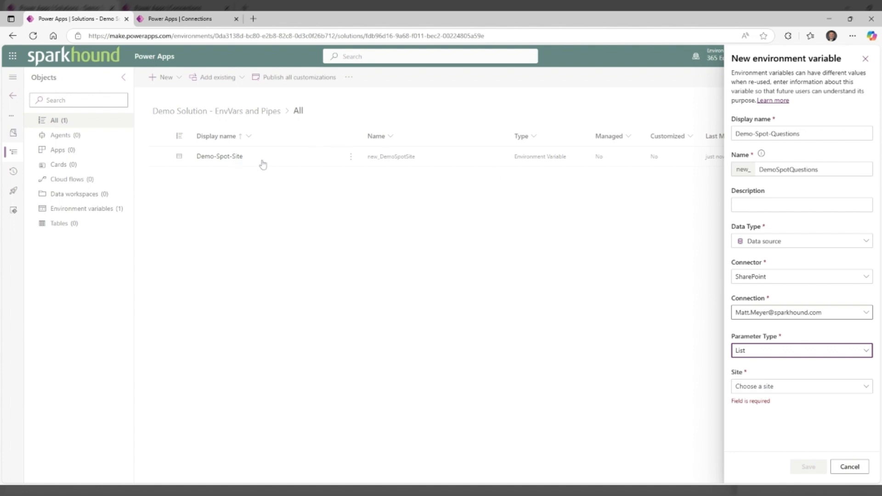
click(767, 388)
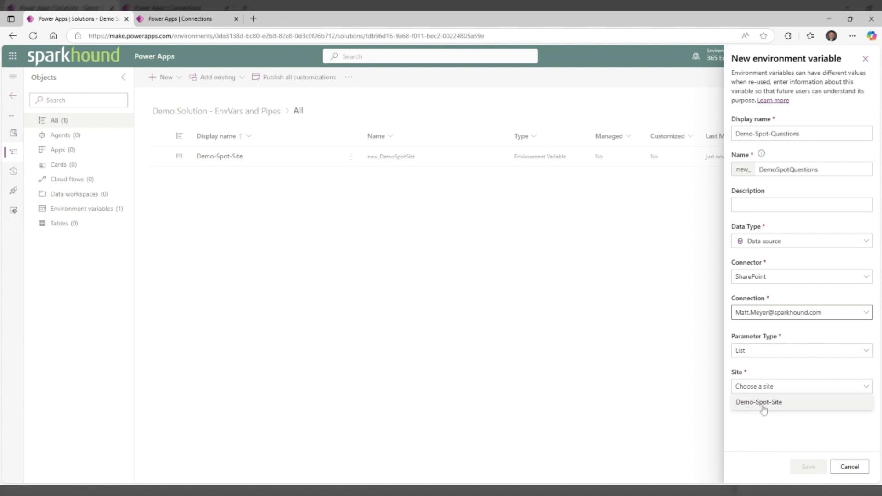
click(765, 407)
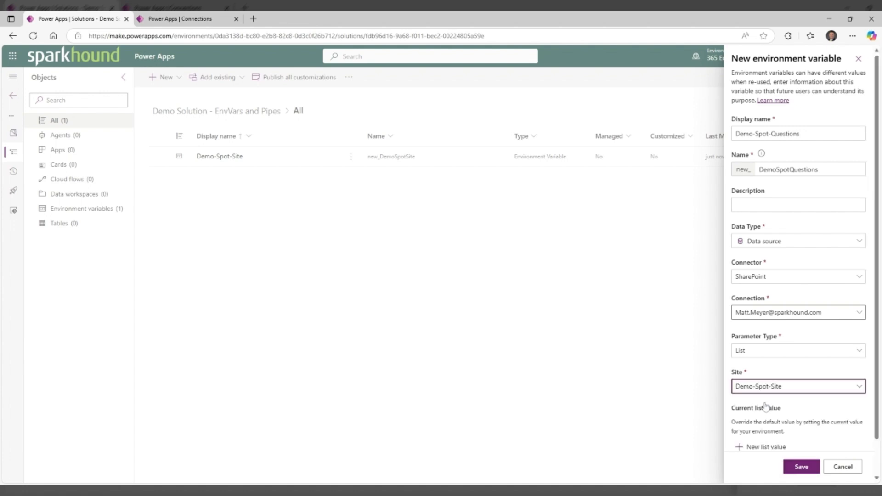
Add a current list value to the Demo-Spot-Questions variable and choose Instapoll Questions as the list
scroll(811, 396, down, 1)
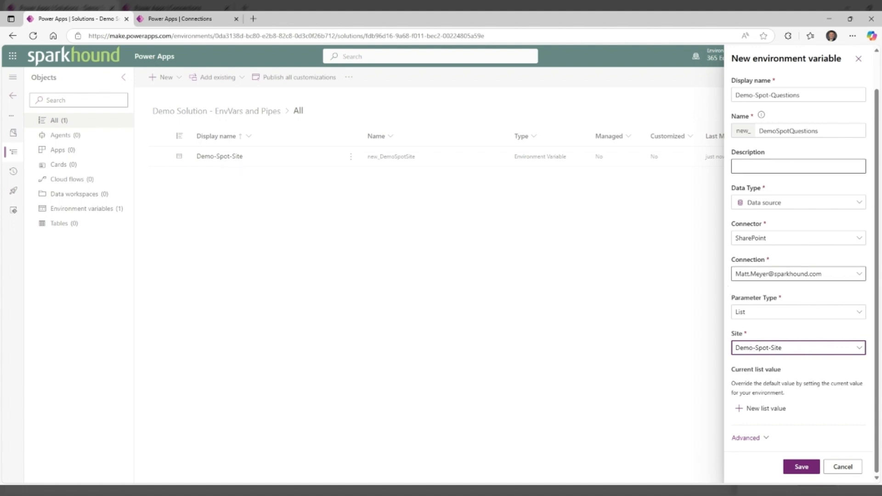
click(783, 422)
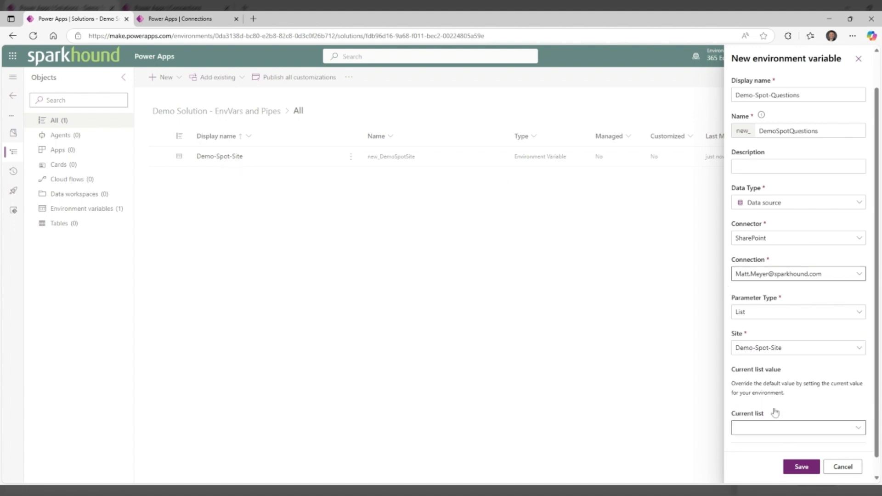
scroll(806, 401, down, 1)
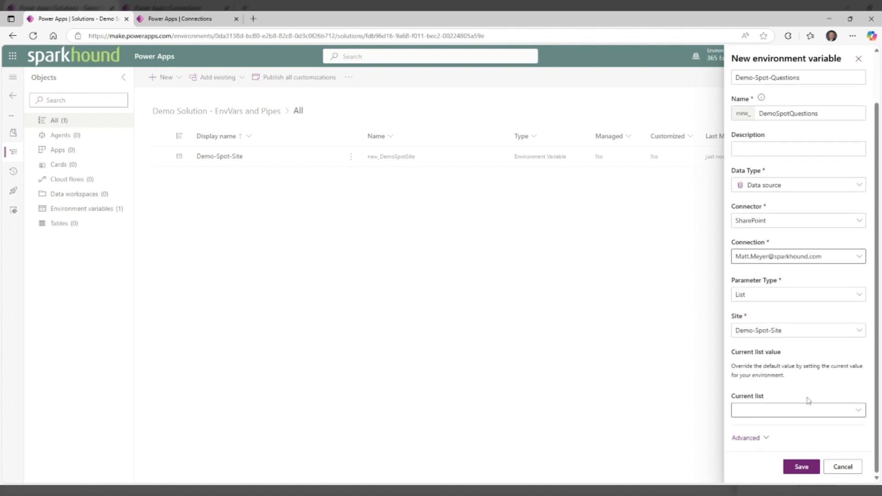
click(858, 410)
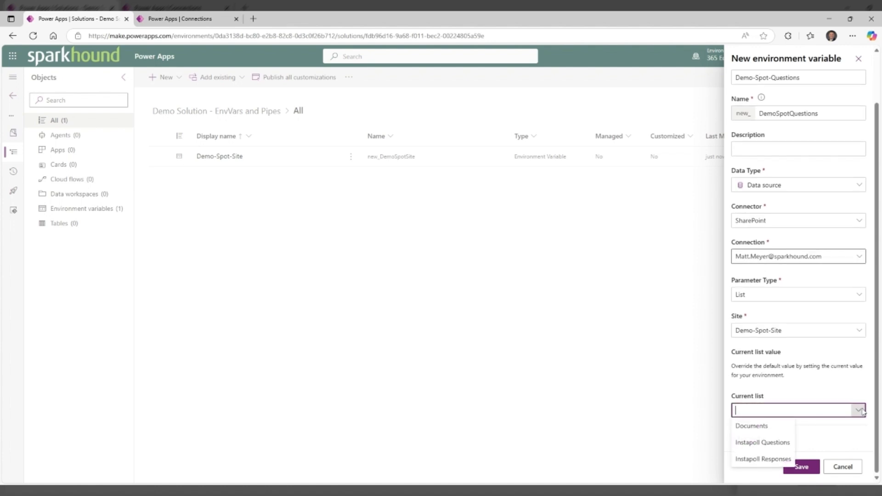
click(779, 443)
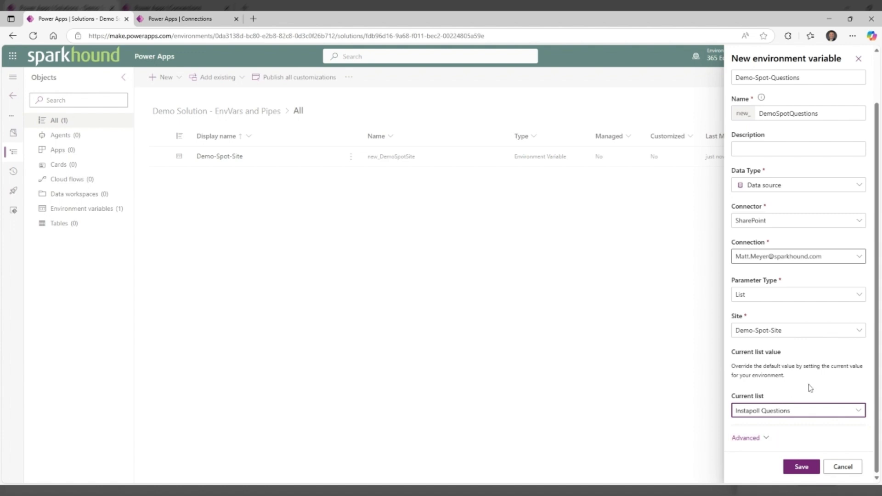
Set Export value to Yes in the advanced settings and save the Demo-Spot-Questions variable
click(763, 438)
scroll(789, 429, down, 2)
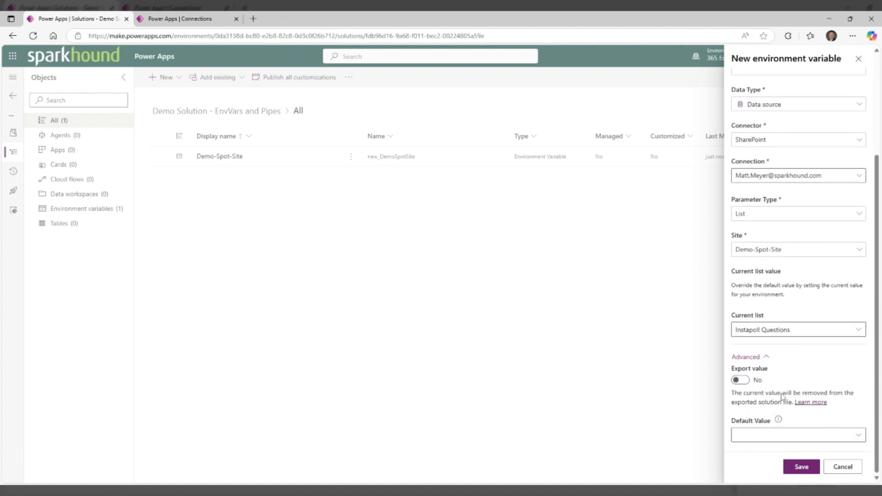
click(748, 384)
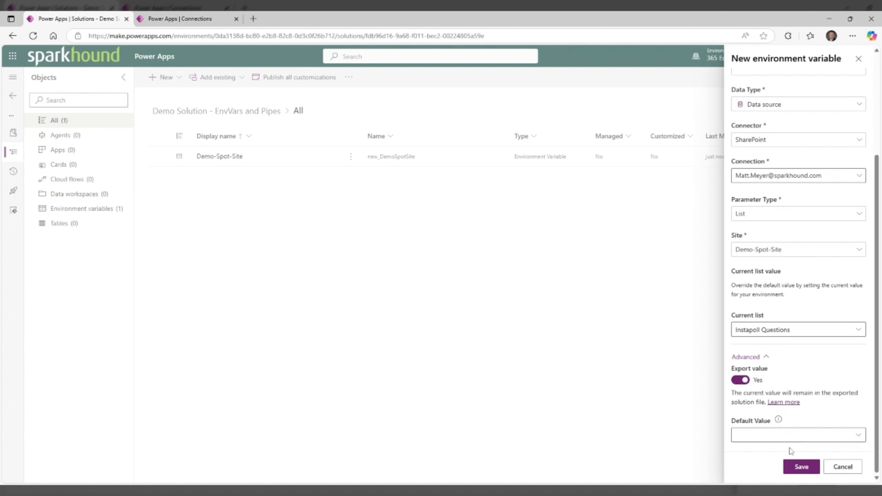
click(802, 467)
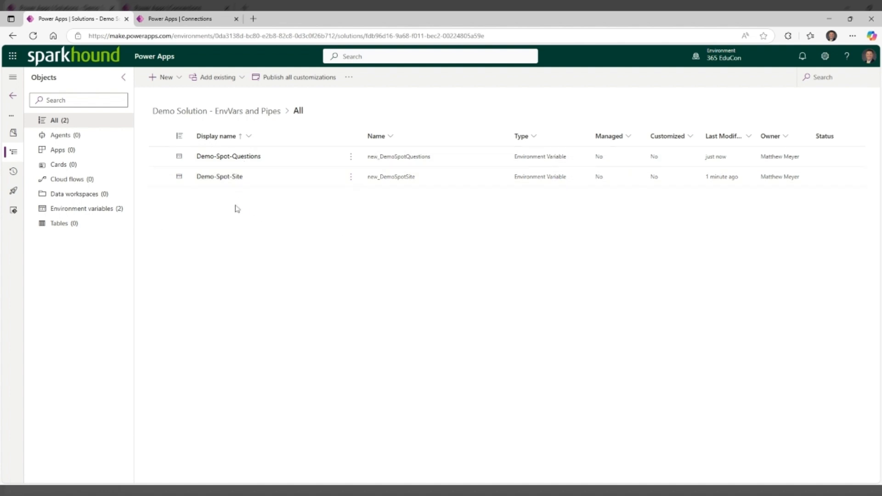
Create an instant cloud flow in the solution named Demo-Spot-SharePoint with the Manually trigger a flow trigger
click(184, 79)
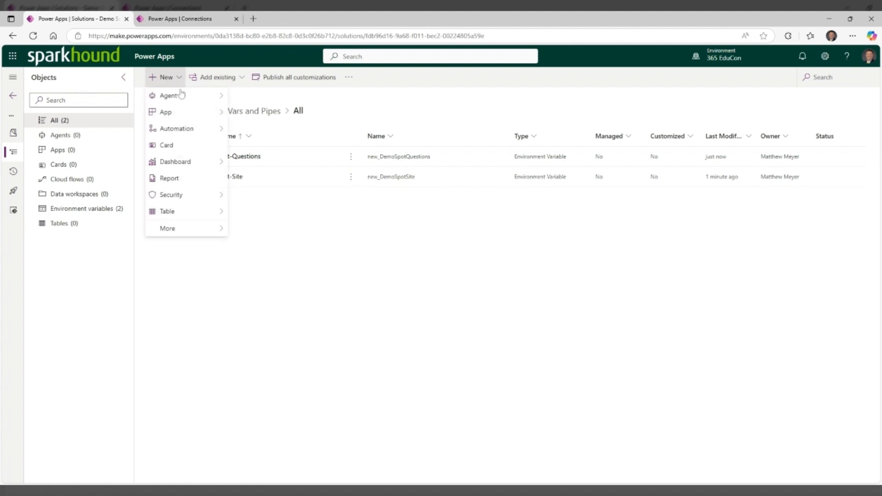
mouse_move(182, 133)
mouse_move(258, 129)
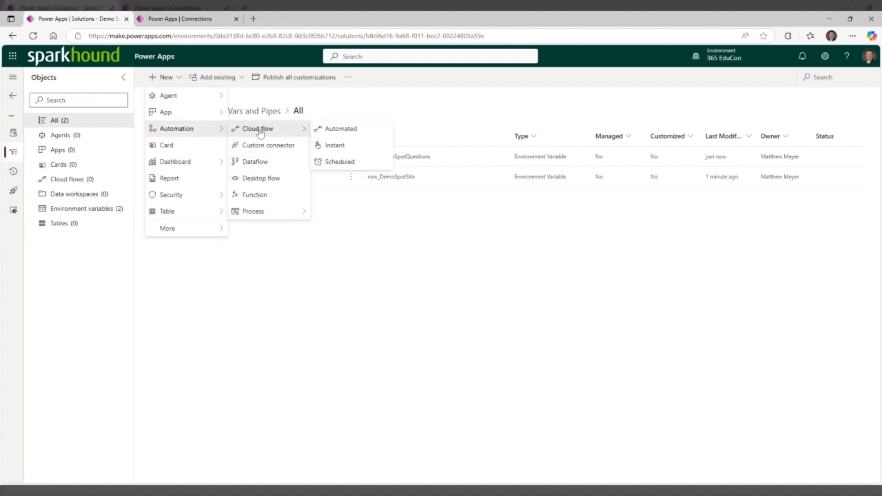
click(352, 149)
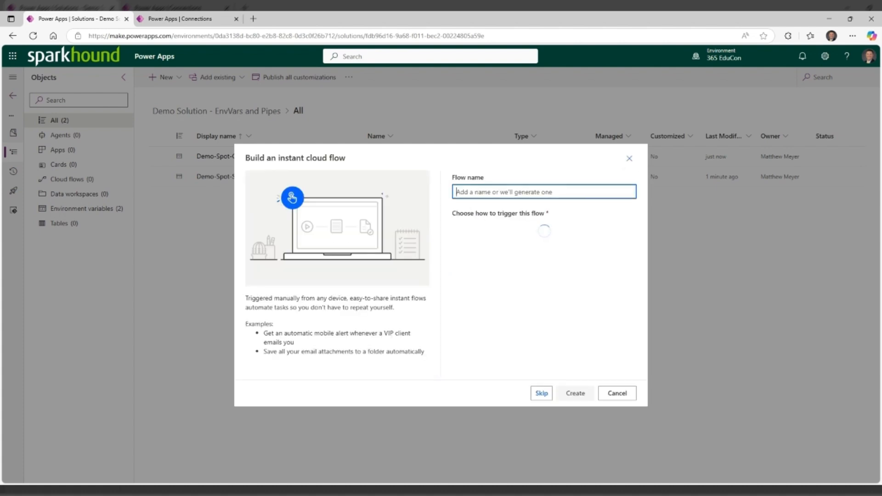
text(Demoe)
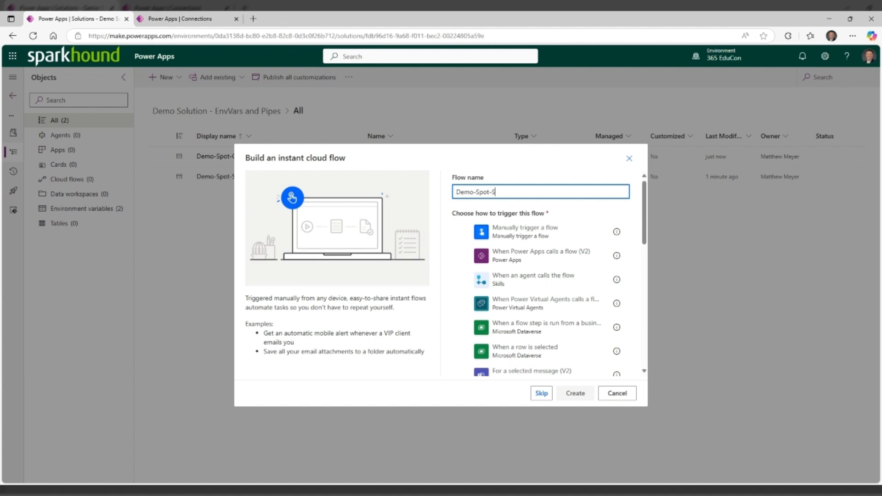
text(POint)
click(463, 232)
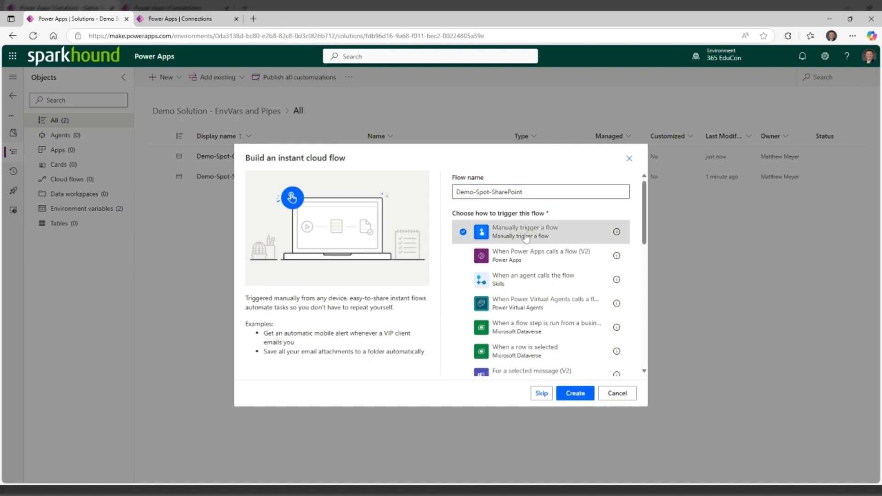
click(579, 399)
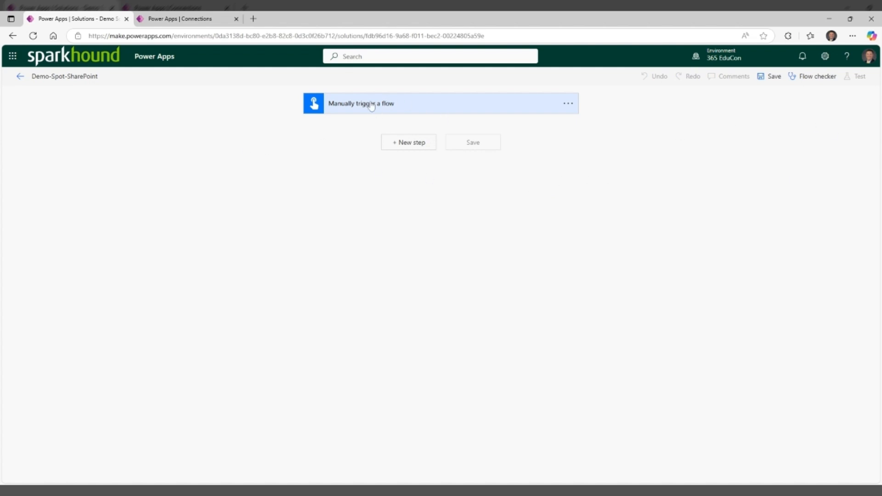
Add a SharePoint Get items action below the manual trigger
click(409, 143)
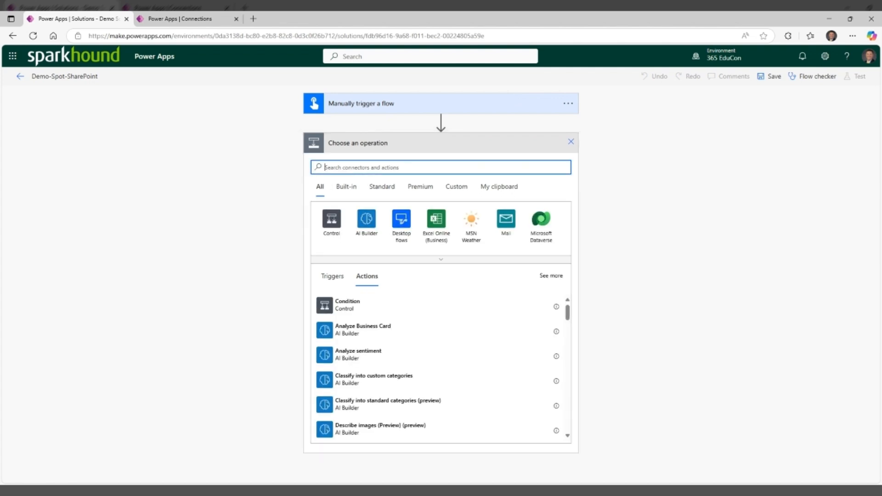
text(sharepoint)
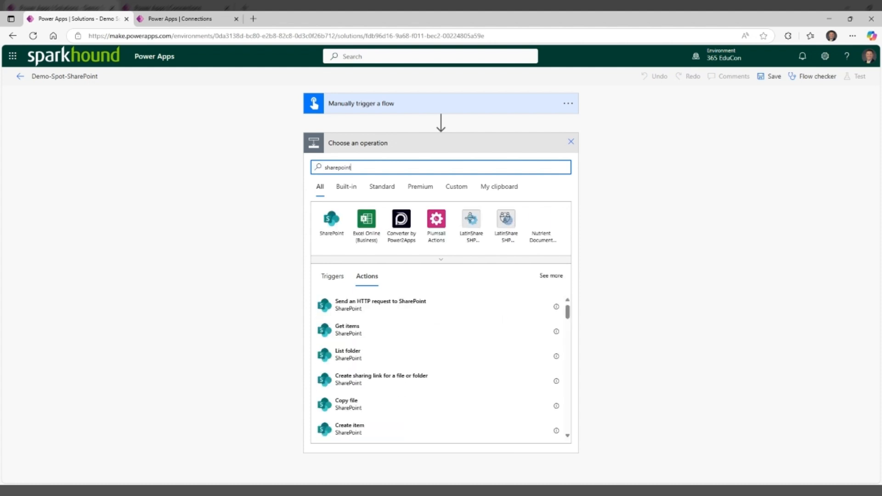
click(348, 335)
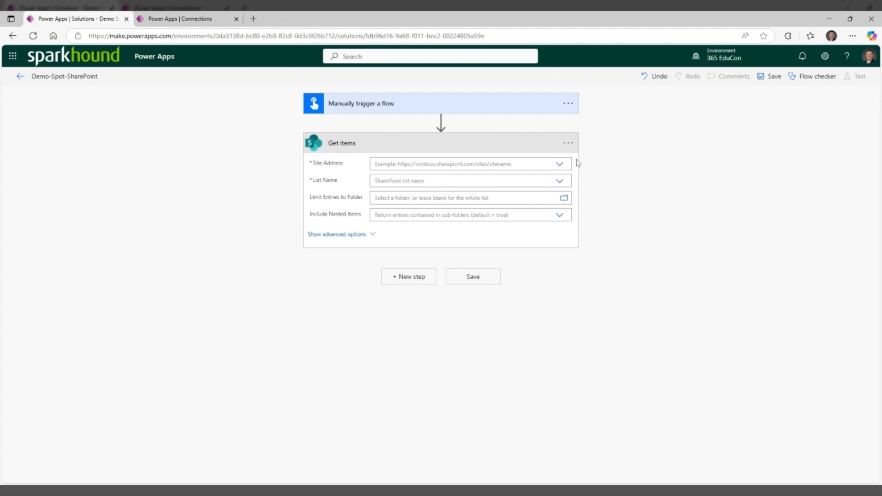
Enter the Demo-Spot-Site environment variable as a custom value for the Get items action's Site Address
click(559, 164)
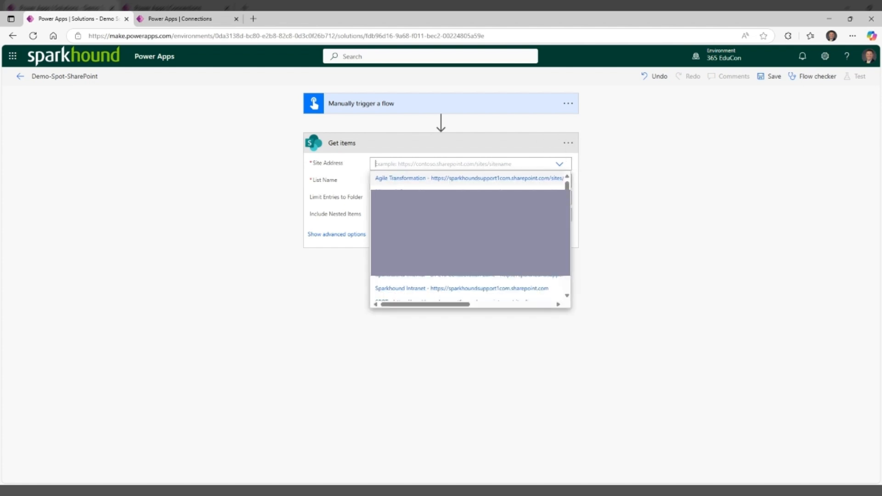
scroll(478, 285, down, 5)
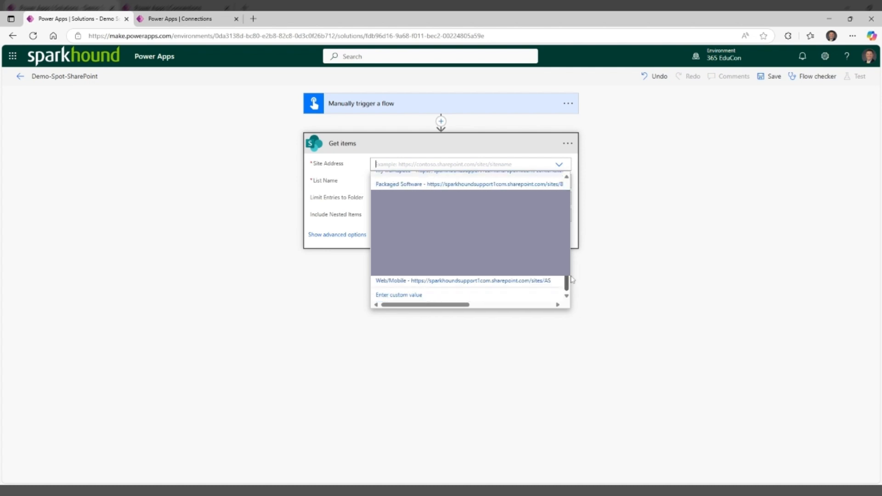
click(477, 293)
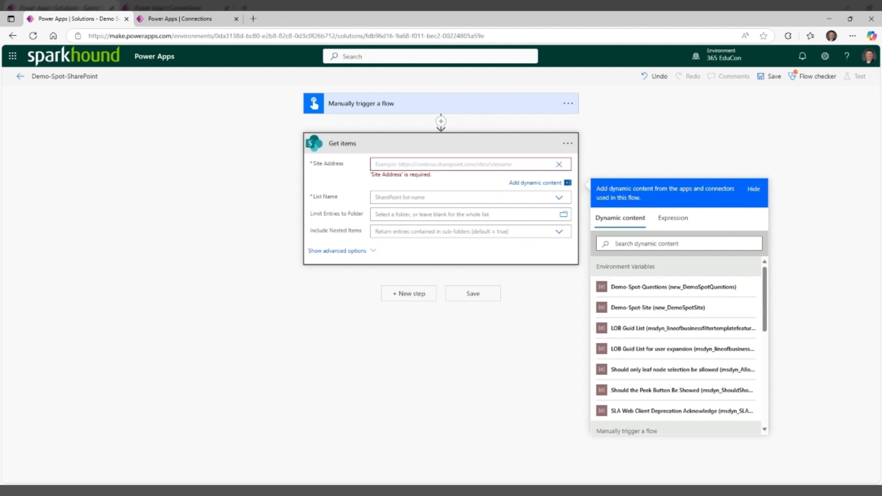
scroll(652, 276, down, 3)
scroll(650, 282, up, 3)
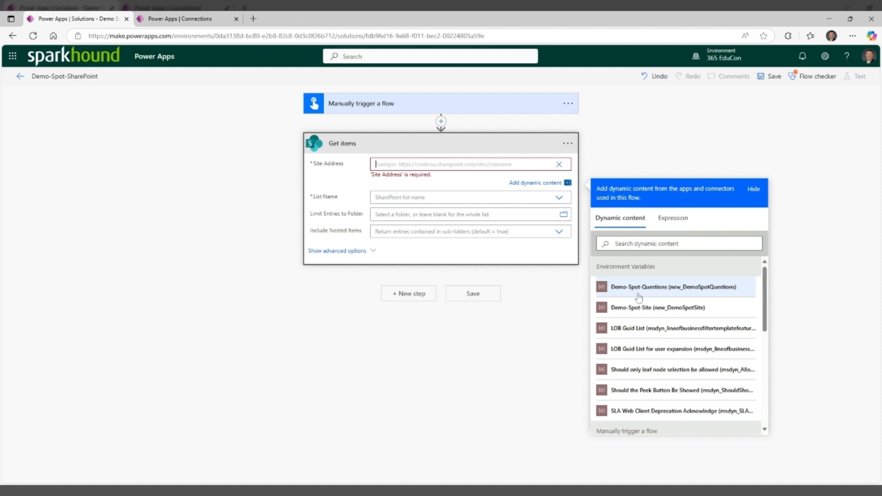
click(639, 309)
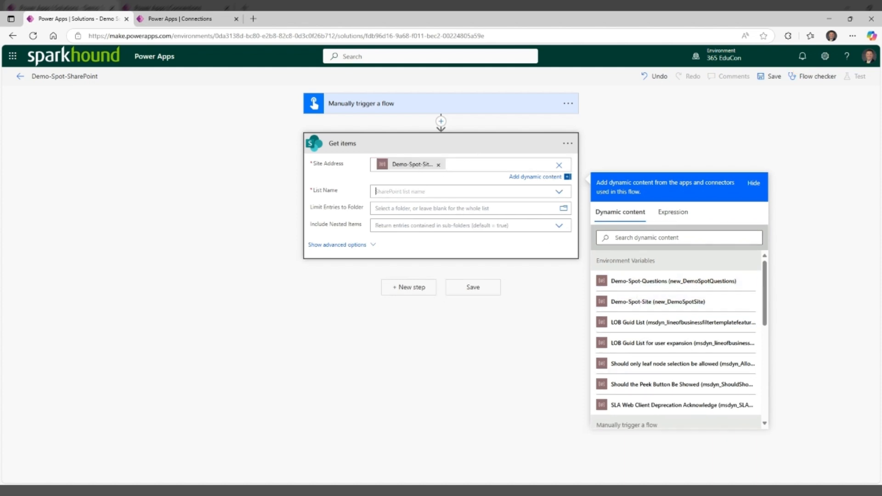
Enter the Demo-Spot-Questions environment variable as a custom value for the Get items action's List Name
click(415, 192)
click(408, 225)
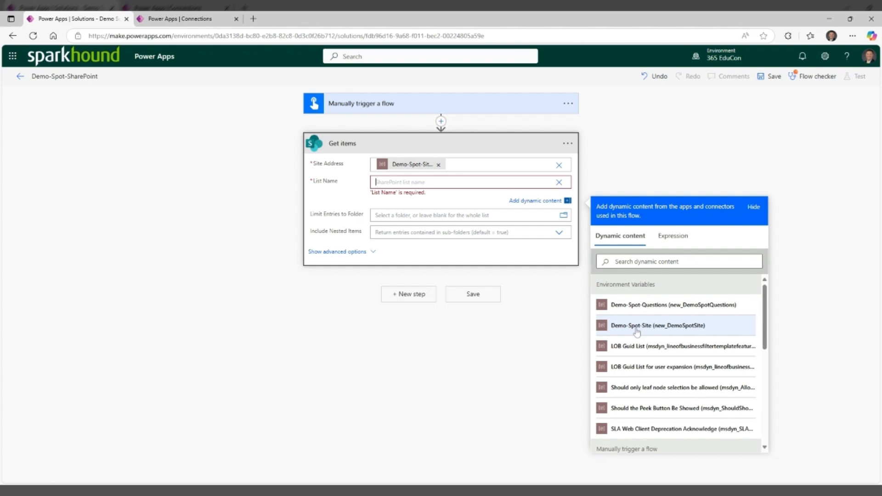
click(642, 306)
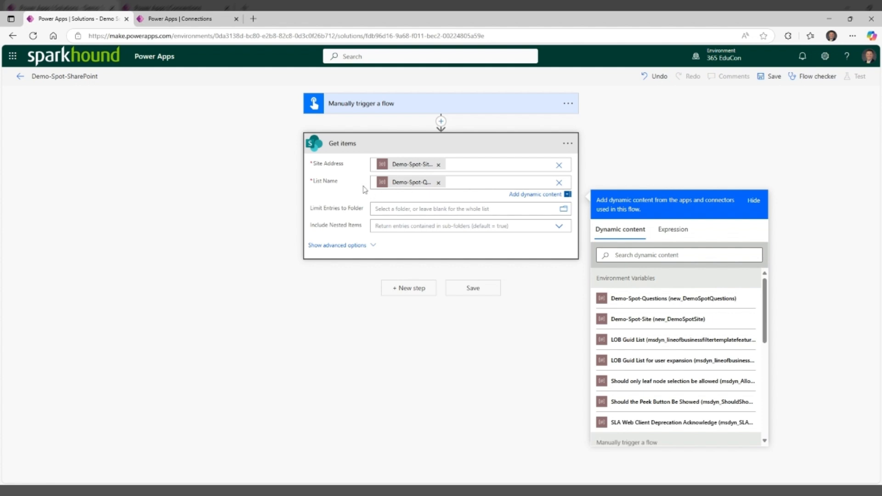
click(340, 191)
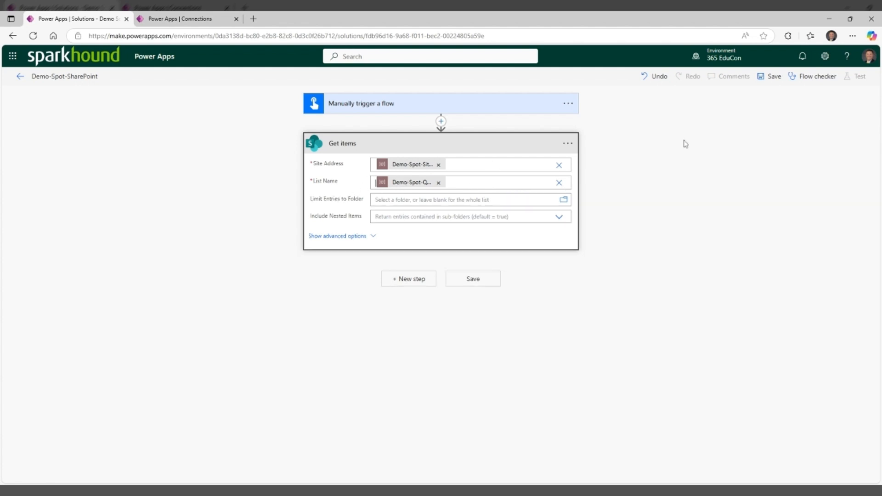
Save the Demo-Spot-SharePoint flow, dismiss the flow checker and return to the solution's objects
click(773, 77)
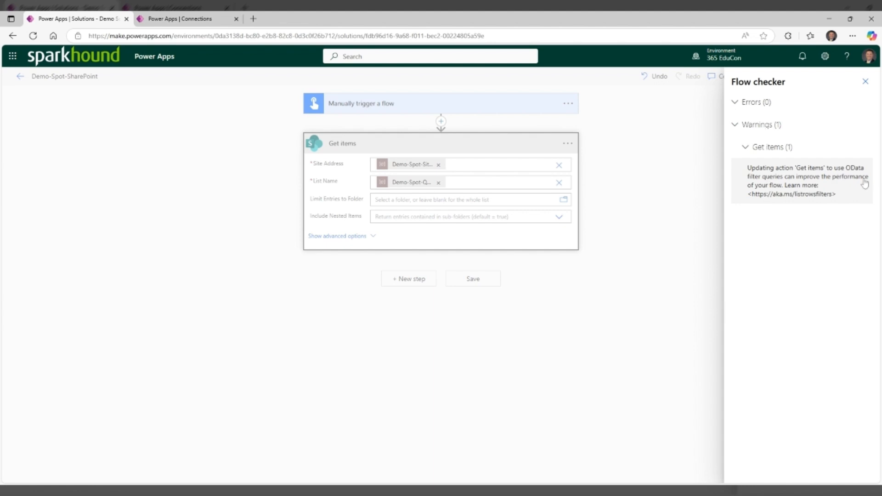
click(866, 81)
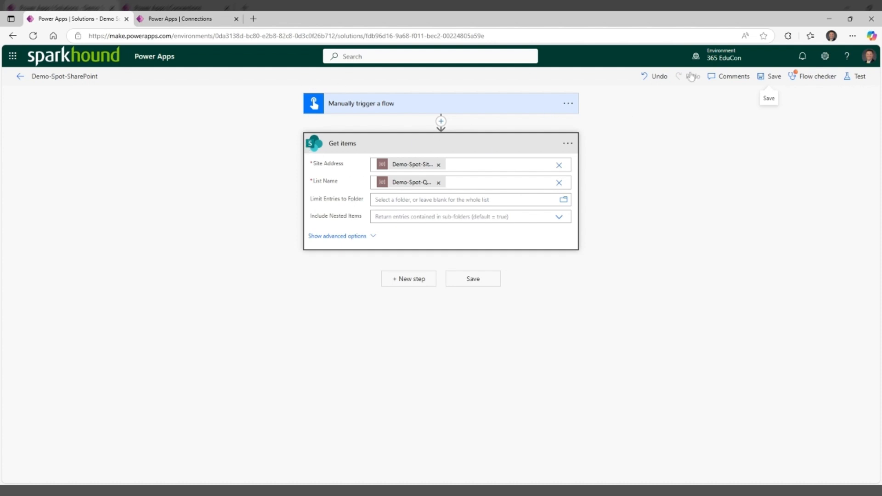
click(21, 79)
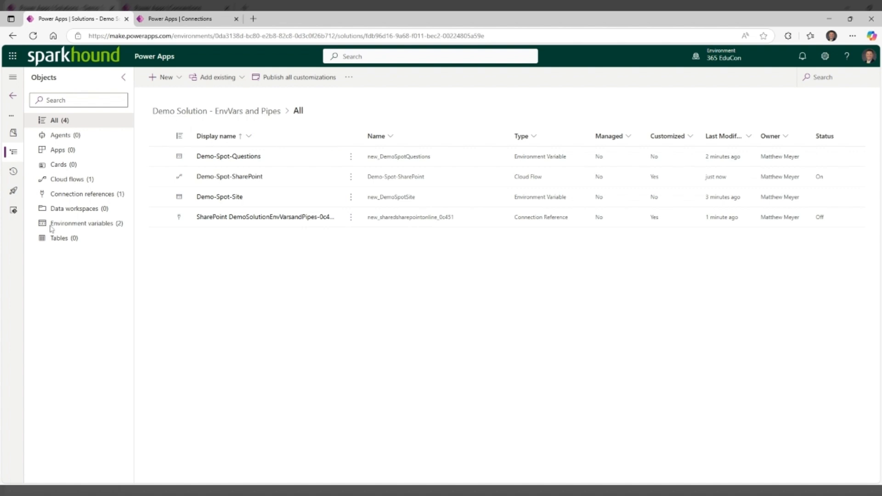
Start deploying the solution through Demo Pipeline to the Git Environment stage, with the deployment schedule set to Now
click(13, 190)
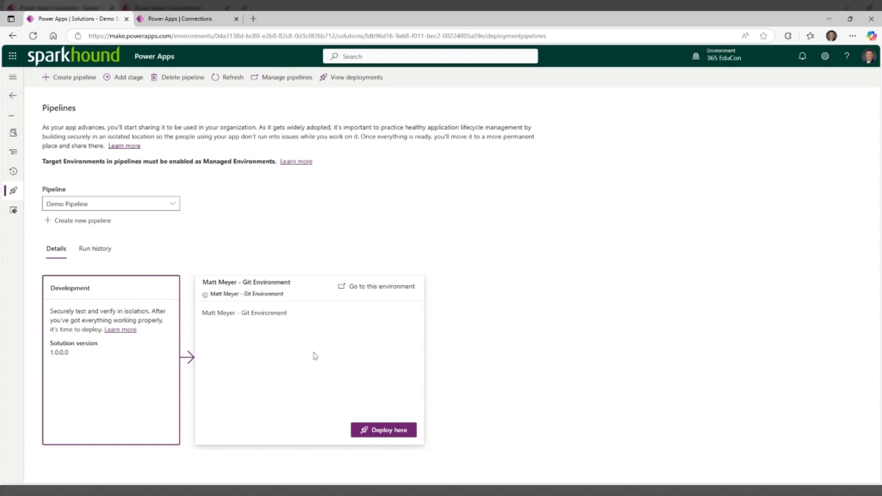
click(389, 430)
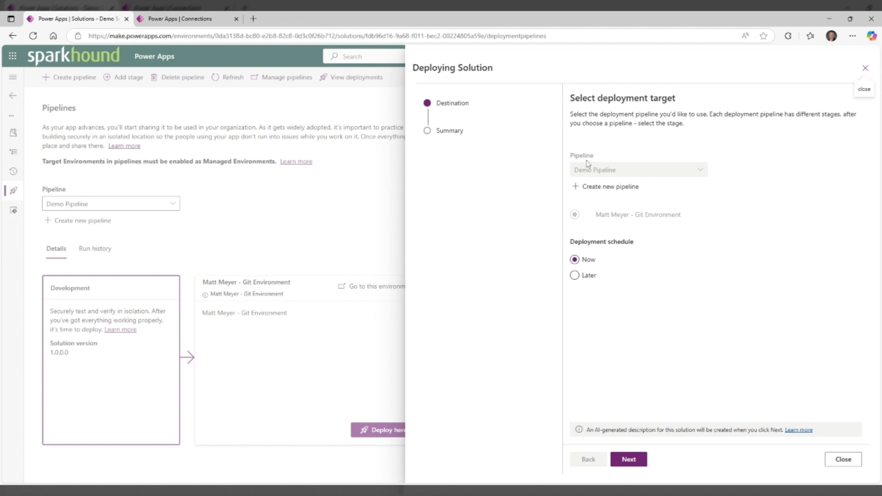
click(631, 461)
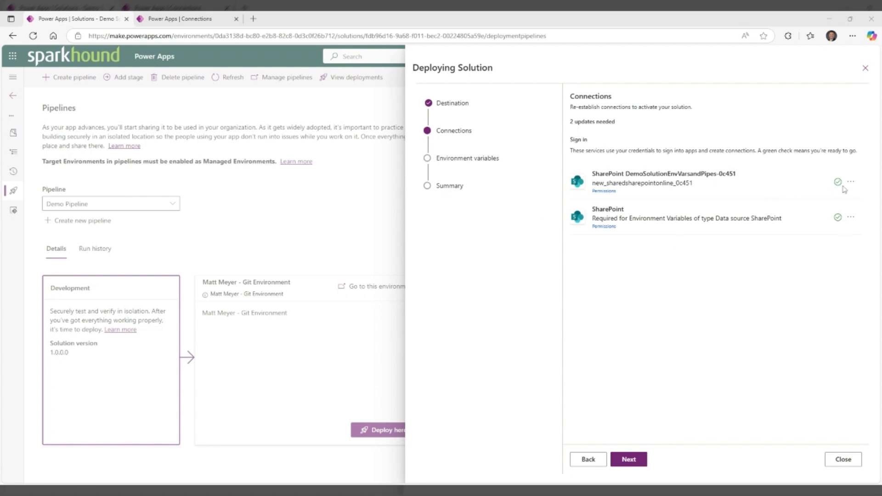
Accept the SharePoint connections, keep SPOT and Instapoll Questions as the environment variable values, and deploy the solution as version 1.0.0.1
click(633, 460)
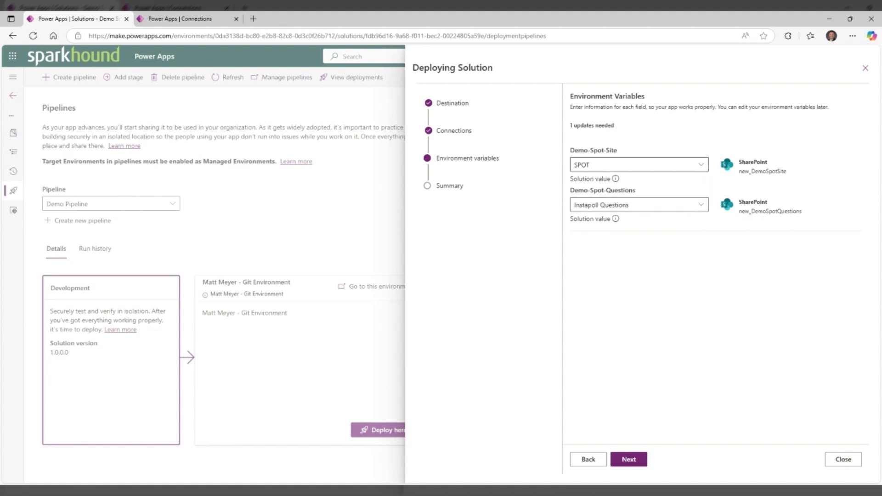
click(637, 461)
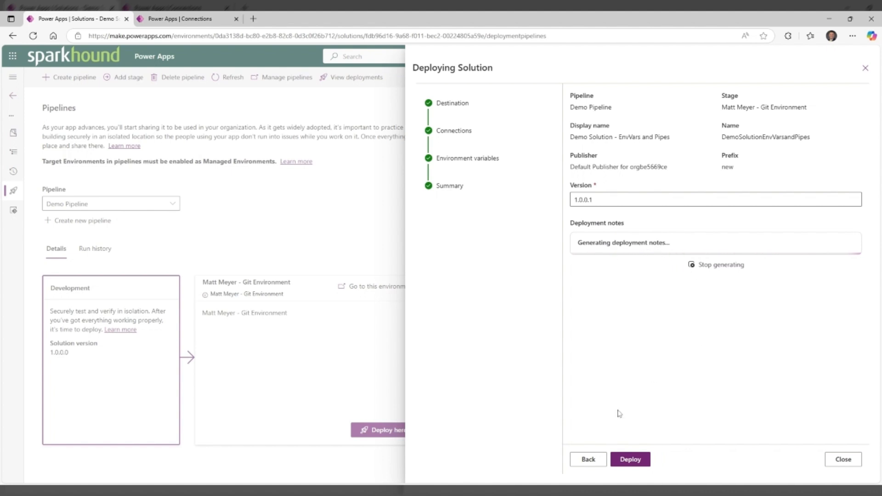
click(638, 461)
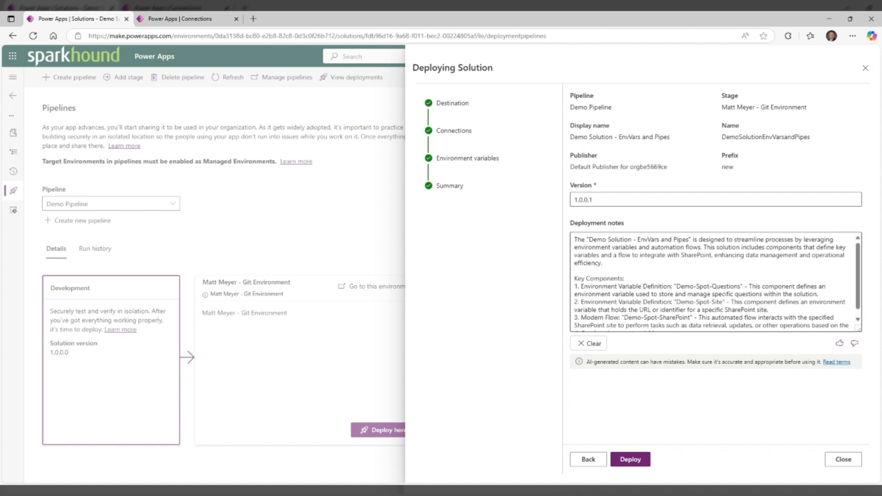
click(639, 463)
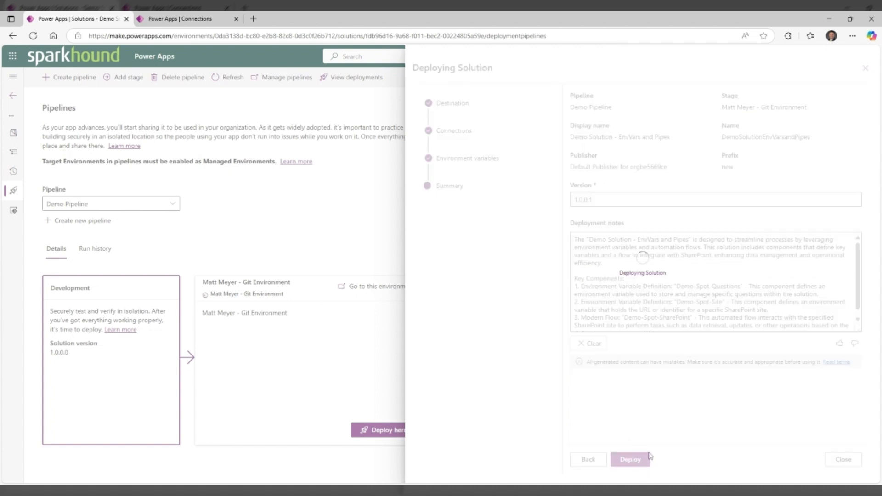